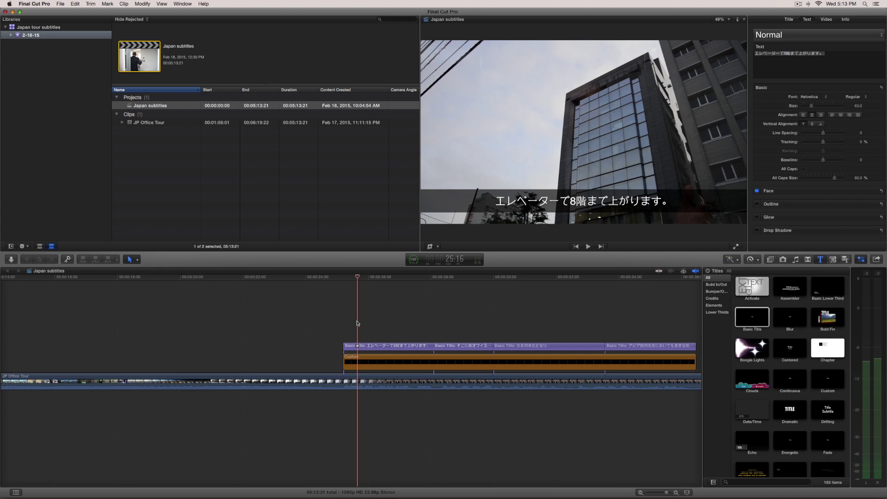
Step: Switch from the Japan subtitles project to the Tokyo Office Tour transcript in Numbers
{"action": "key", "text": "super+Tab"}
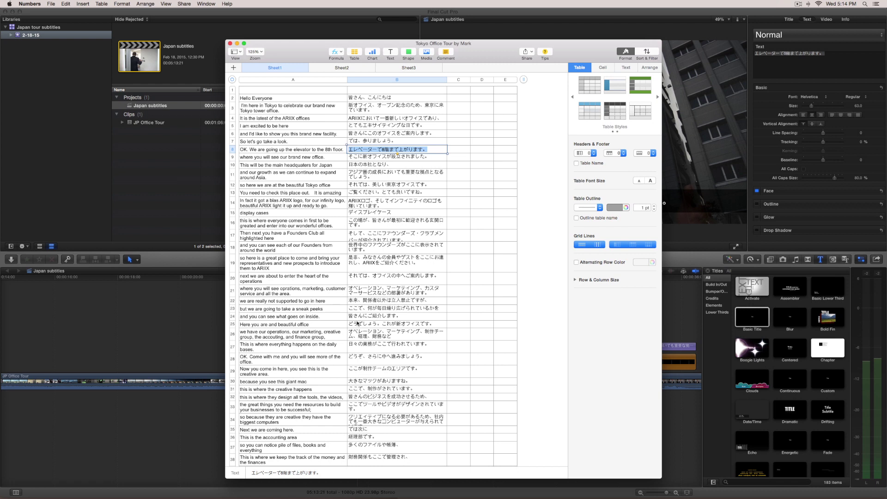
Step: Copy the Japanese elevator sentence from cell B8 and return to Final Cut Pro
{"action": "key", "text": "super+c"}
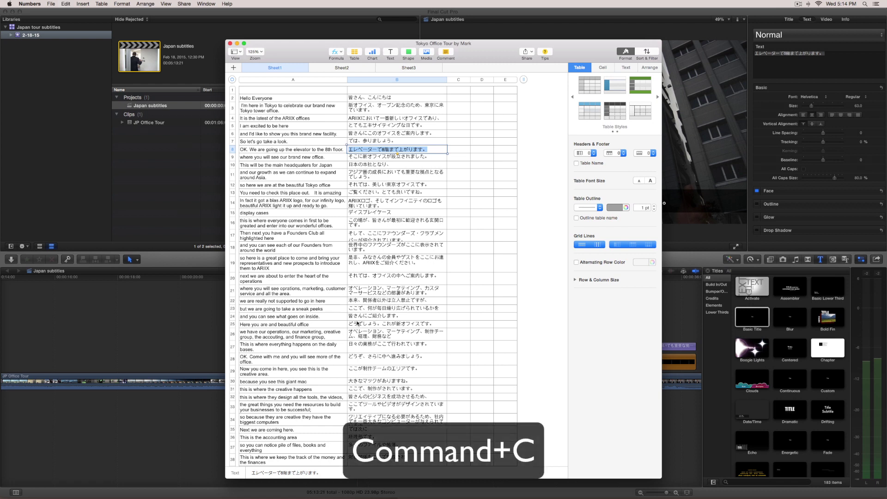
{"action": "key", "text": "super+shift+2"}
{"action": "key", "text": "super+Tab"}
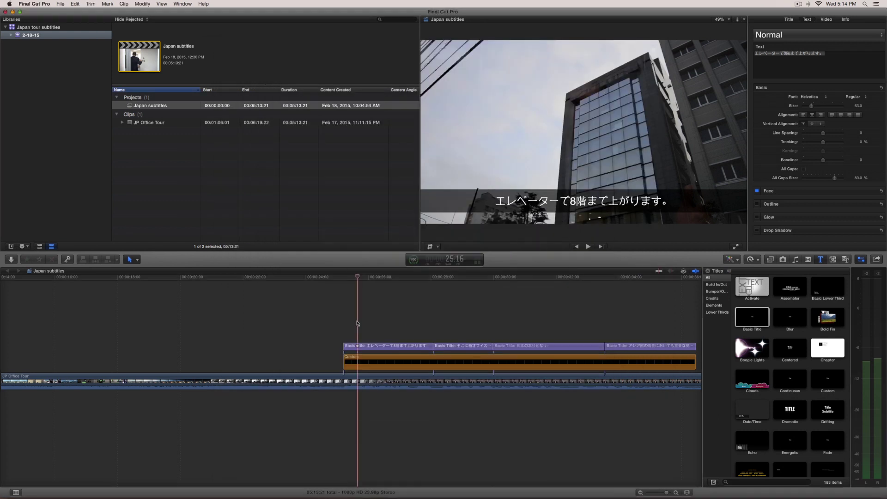
Step: Preview the first elevator subtitle at 25:05, then disable that original title clip
{"action": "key", "text": "Up"}
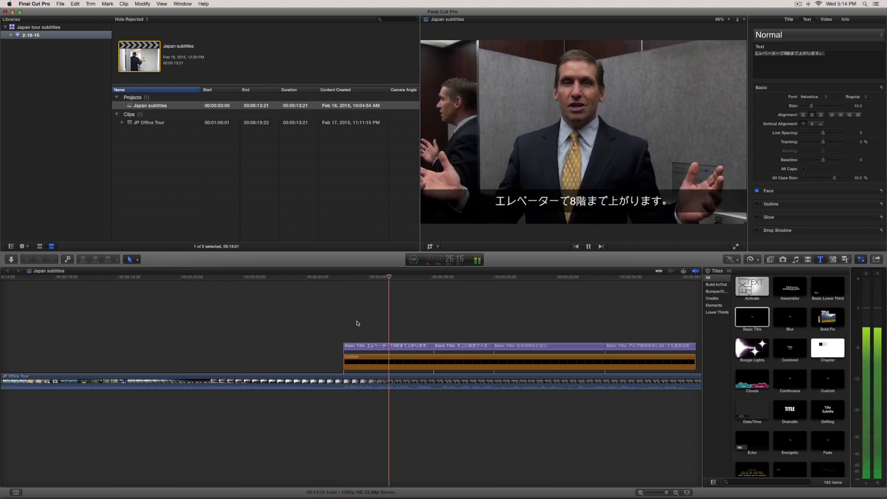
{"action": "key", "text": "space"}
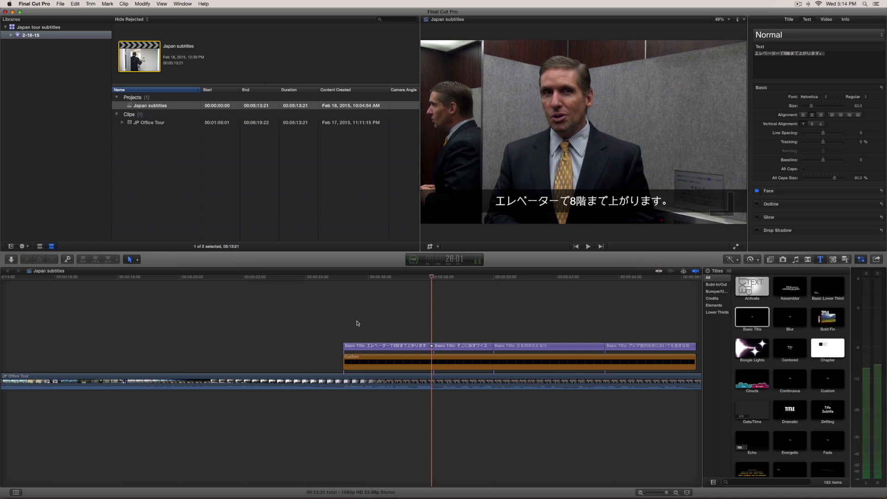
{"action": "key", "text": "Up"}
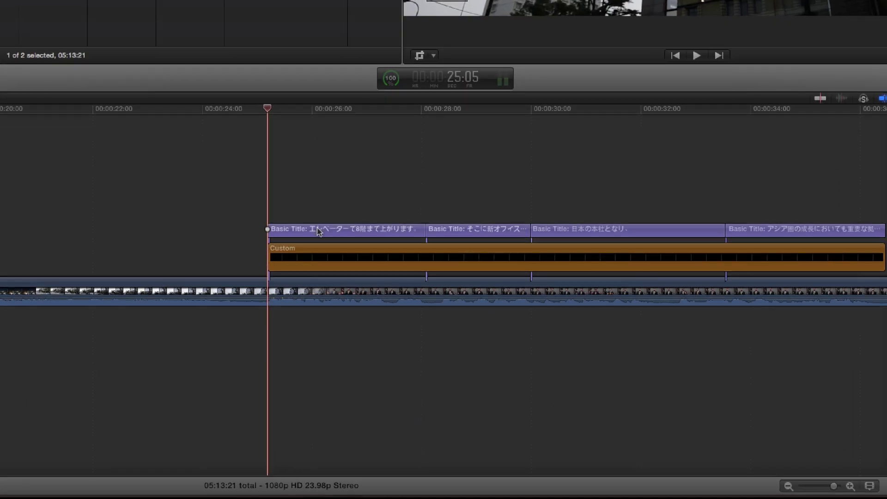
{"action": "left_click", "coordinate": [334, 265]}
{"action": "key", "text": "v"}
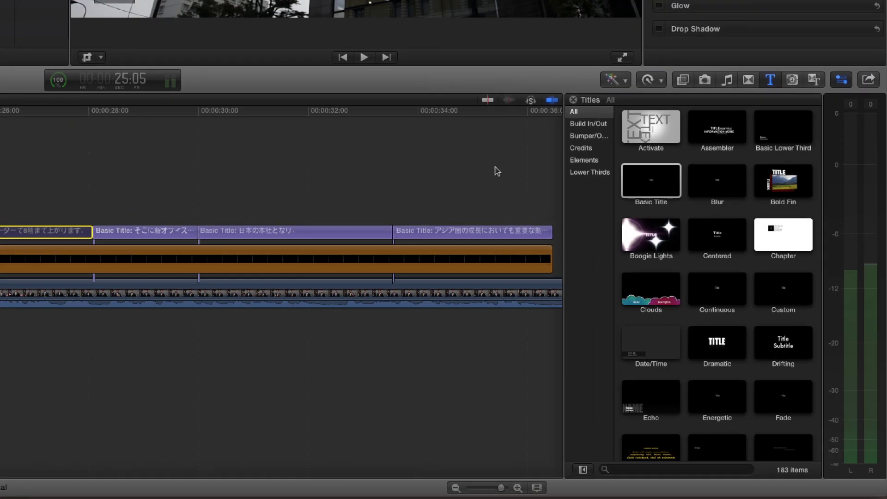
Step: Add a Basic Title at the playhead above the old subtitles, ending at 28:02
{"action": "left_click_drag", "start_coordinate": [649, 181], "coordinate": [0, 184]}
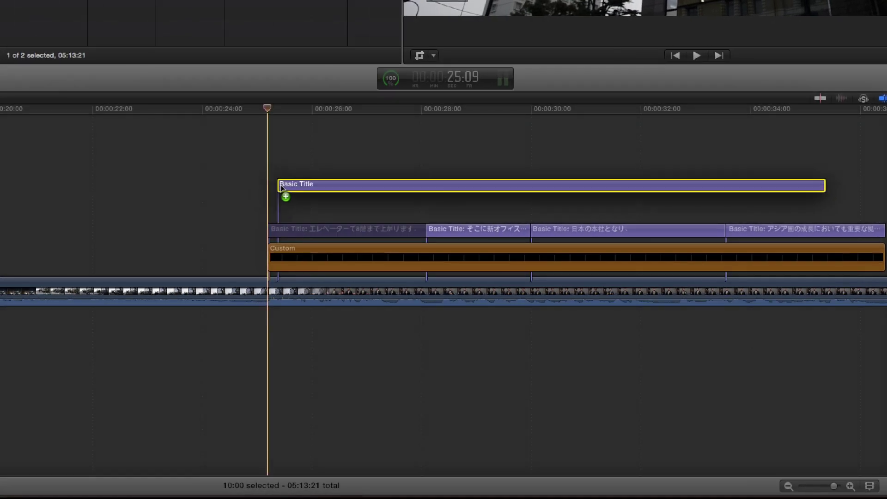
{"action": "left_click_drag", "start_coordinate": [281, 185], "coordinate": [279, 185]}
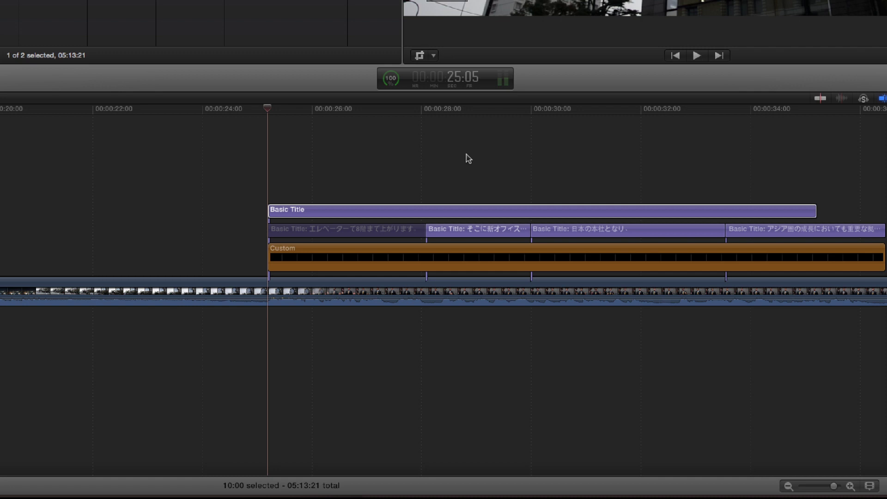
{"action": "left_click", "coordinate": [443, 108]}
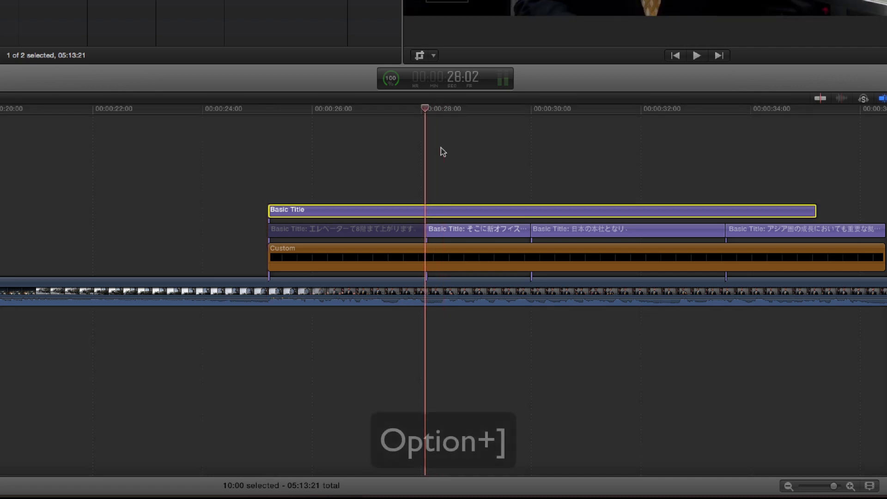
{"action": "key", "text": "alt+bracketright"}
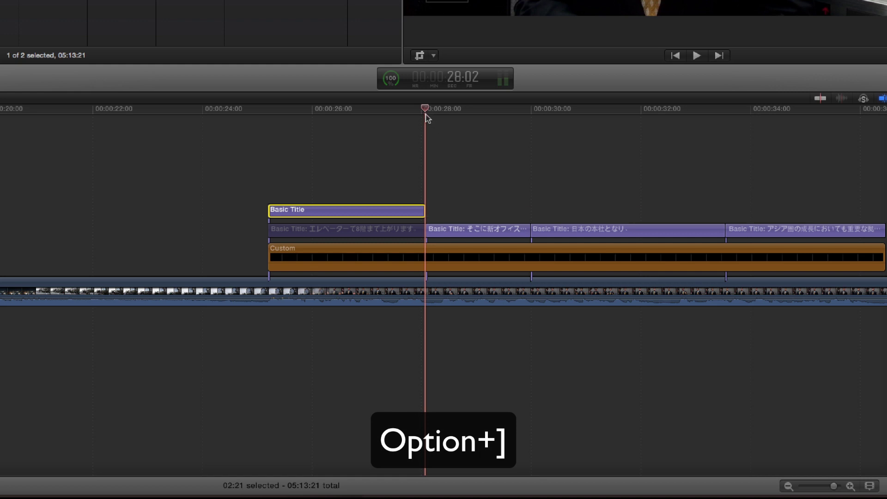
{"action": "left_click", "coordinate": [347, 111]}
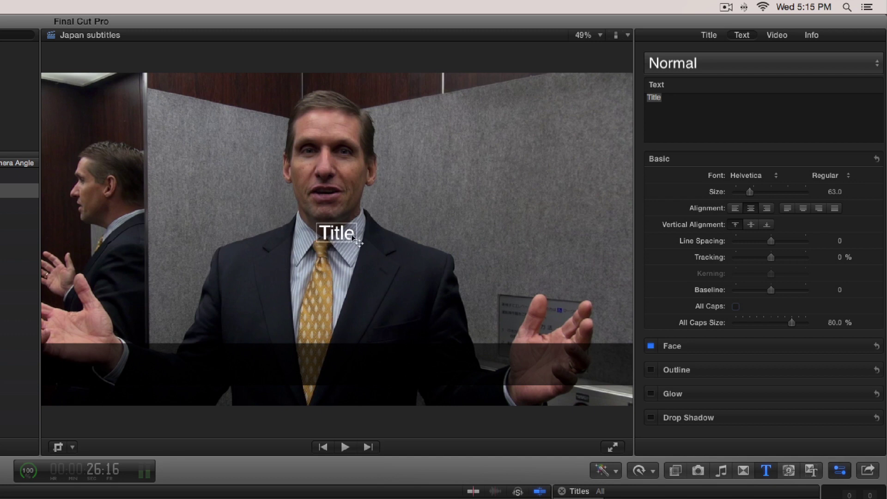
Step: Replace the placeholder 'Title' with エレベーターで8階まで上がります。 while keeping the title's style
{"action": "left_click", "coordinate": [338, 234]}
{"action": "double_click", "coordinate": [338, 234]}
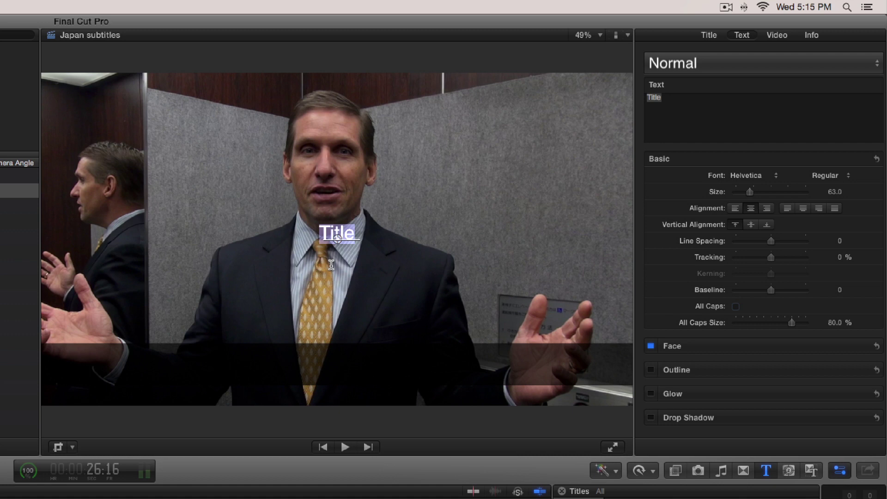
{"action": "key", "text": "super+v"}
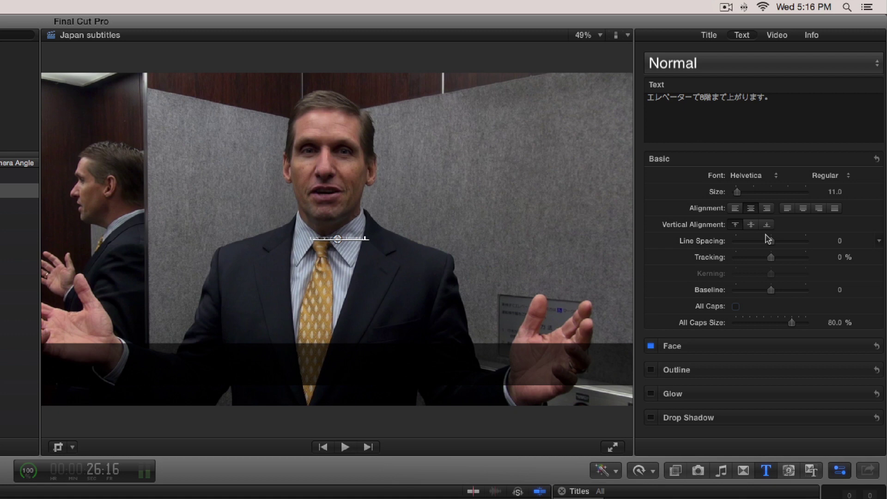
{"action": "key", "text": "super+z"}
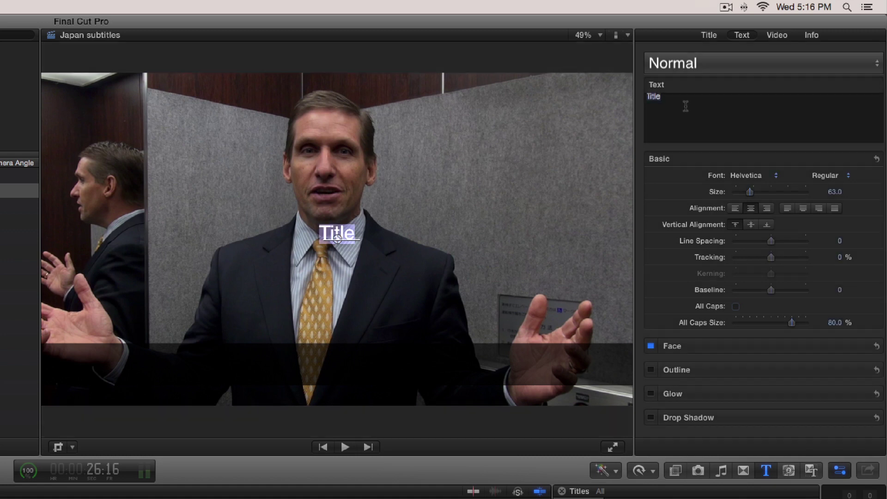
{"action": "key", "text": "super+v"}
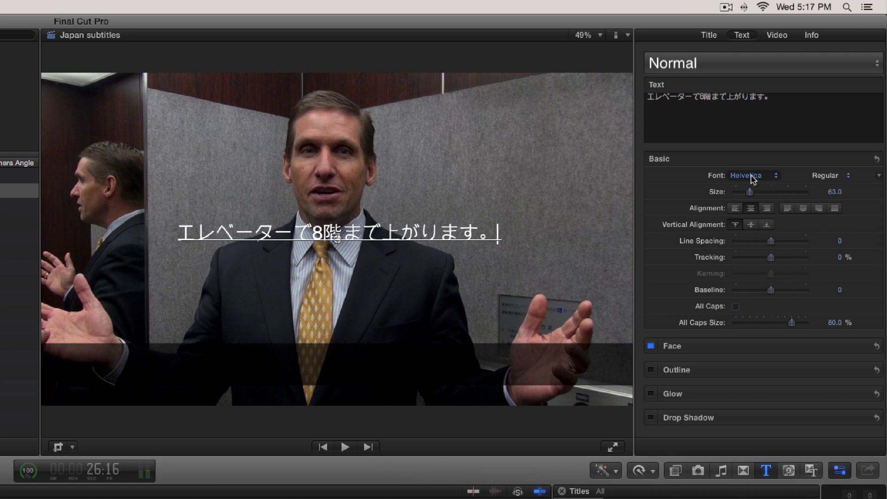
Step: Move the Japanese subtitle into the bottom dark band and enlarge its text to size 94
{"action": "left_click_drag", "start_coordinate": [336, 236], "coordinate": [339, 374]}
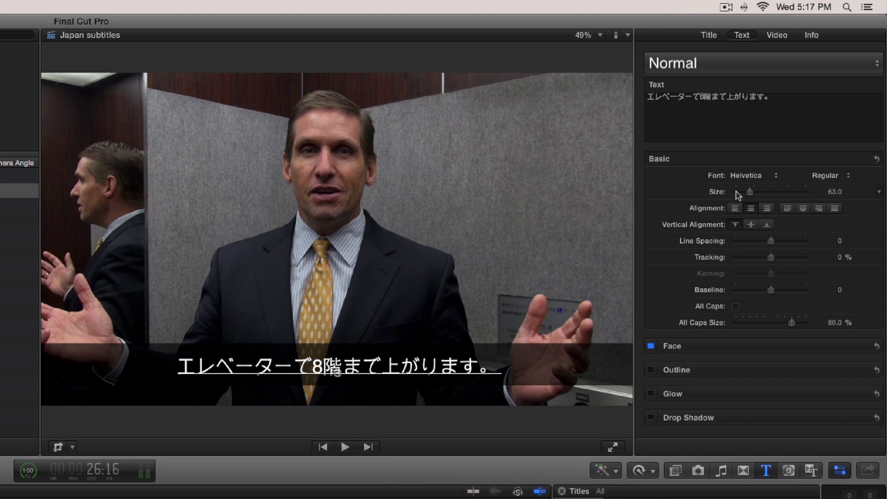
{"action": "left_click_drag", "start_coordinate": [751, 193], "coordinate": [759, 194]}
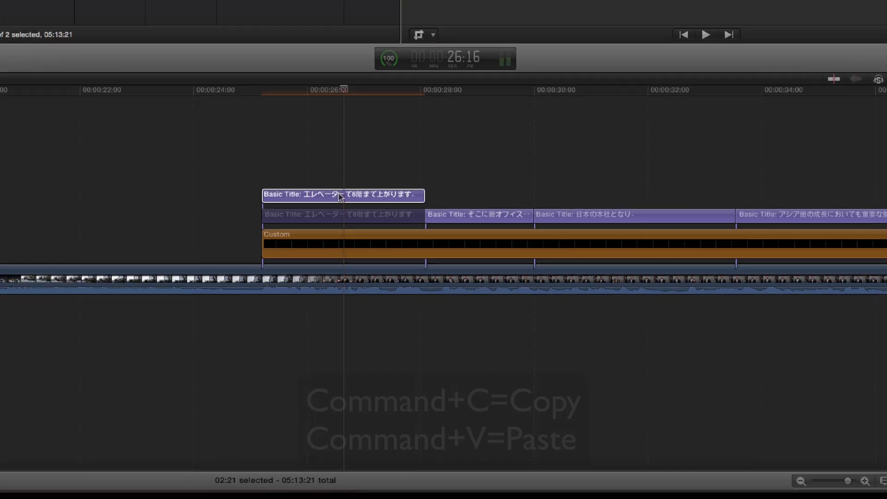
Step: Paste a copy of the styled subtitle after it, trimmed to end with the second original subtitle
{"action": "left_click", "coordinate": [340, 196]}
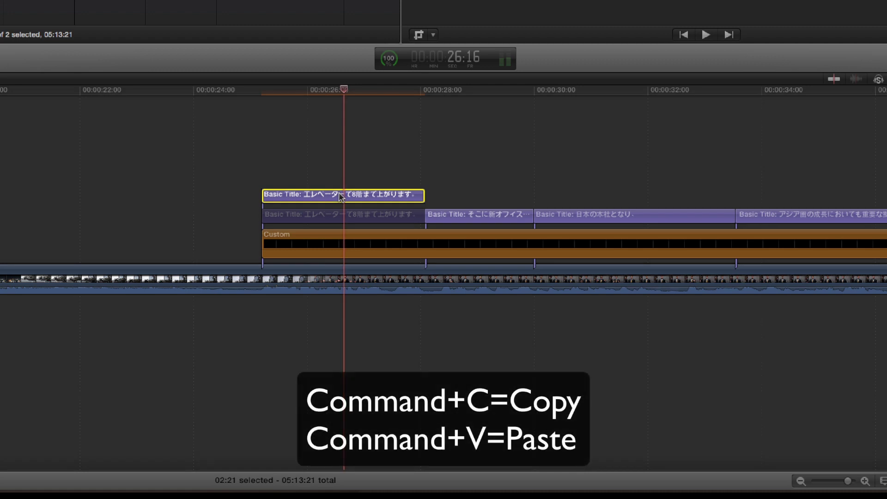
{"action": "key", "text": "super+c"}
{"action": "key", "text": "Down"}
{"action": "key", "text": "super+v"}
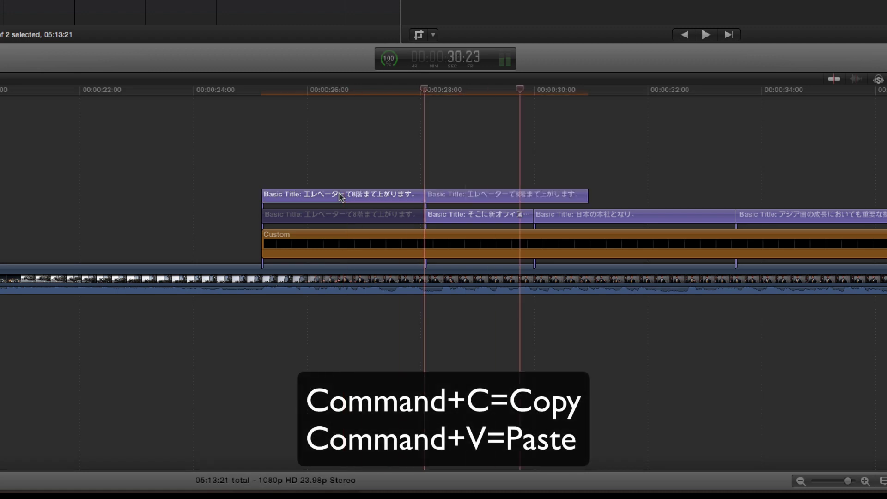
{"action": "left_click", "coordinate": [464, 90]}
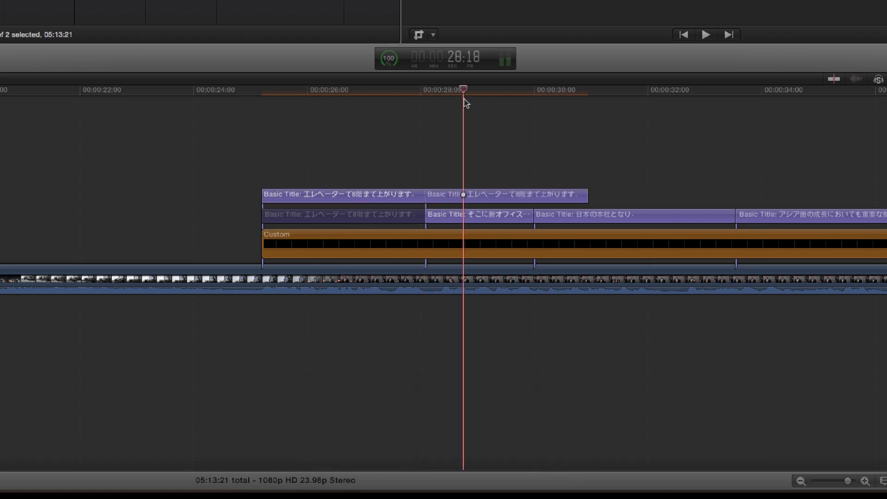
{"action": "left_click", "coordinate": [483, 217]}
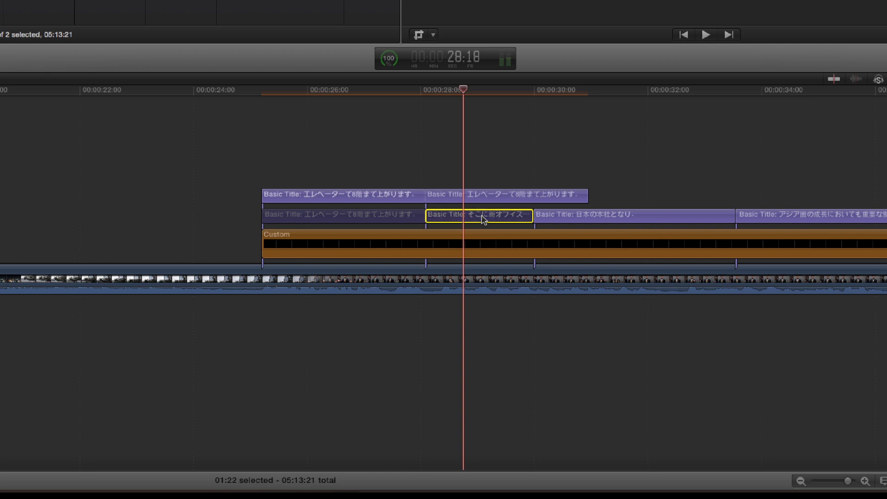
{"action": "left_click_drag", "start_coordinate": [581, 200], "coordinate": [533, 198]}
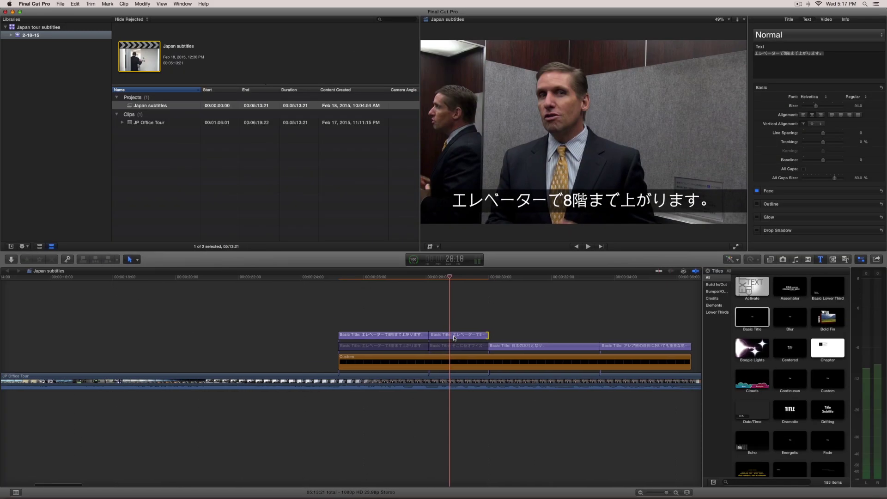
{"action": "left_click", "coordinate": [471, 198]}
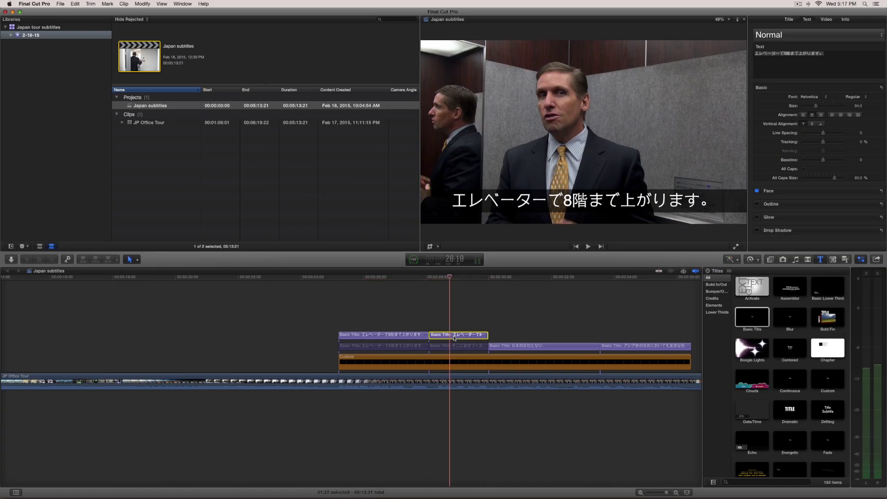
Step: Copy そこに新オフィスが設立されました。 from cell B9 in Numbers and return to Final Cut Pro
{"action": "key", "text": "super+Tab"}
{"action": "key", "text": "super+Tab"}
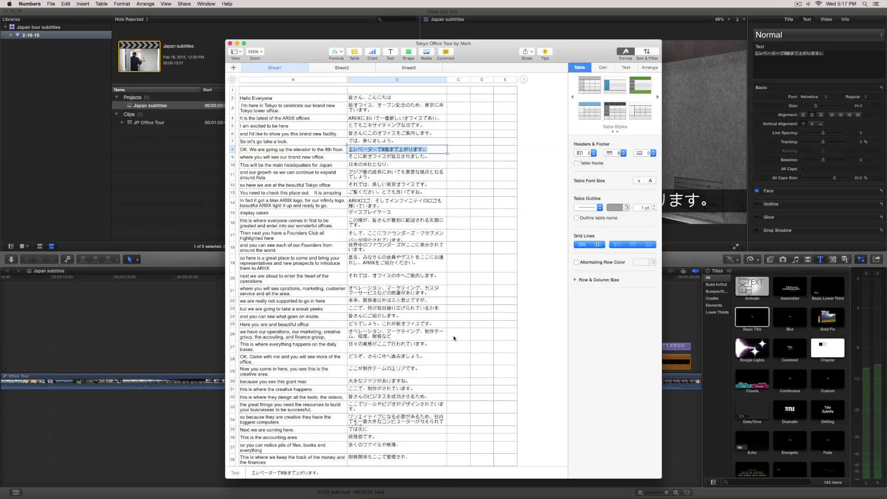
{"action": "left_click", "coordinate": [370, 157]}
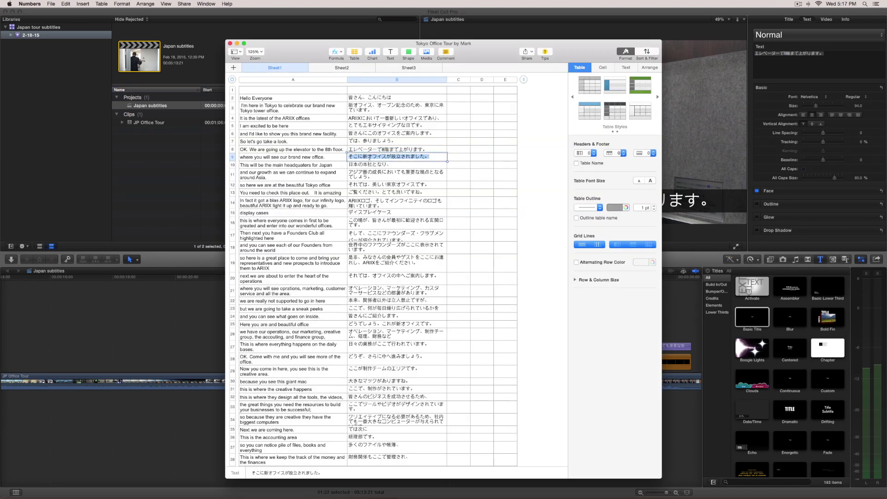
{"action": "key", "text": "super+Tab"}
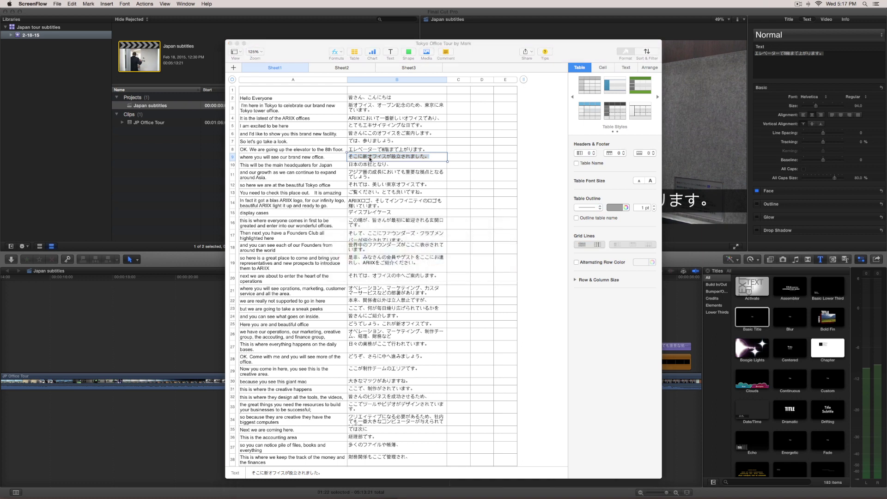
{"action": "key", "text": "super+Tab"}
{"action": "key", "text": "super+Tab"}
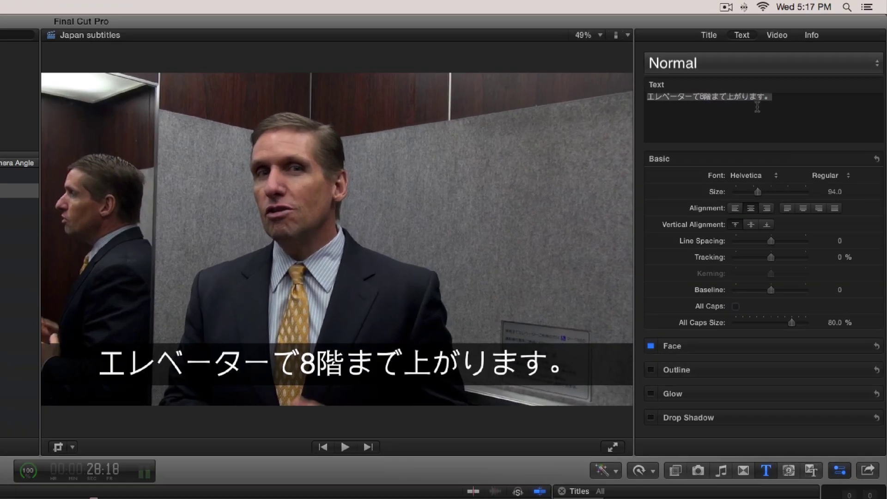
Step: Replace the copied subtitle's text in the Text Inspector with そこに新オフィスが設立されました。
{"action": "triple_click", "coordinate": [814, 60]}
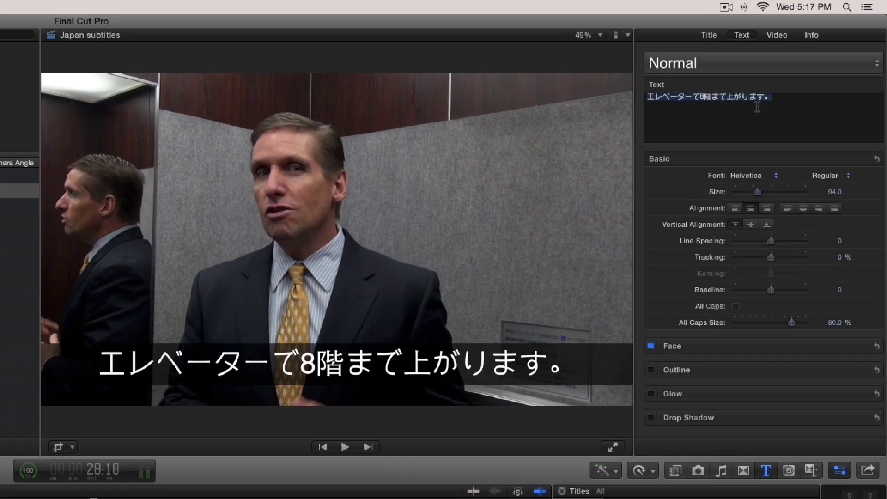
{"action": "key", "text": "super+v"}
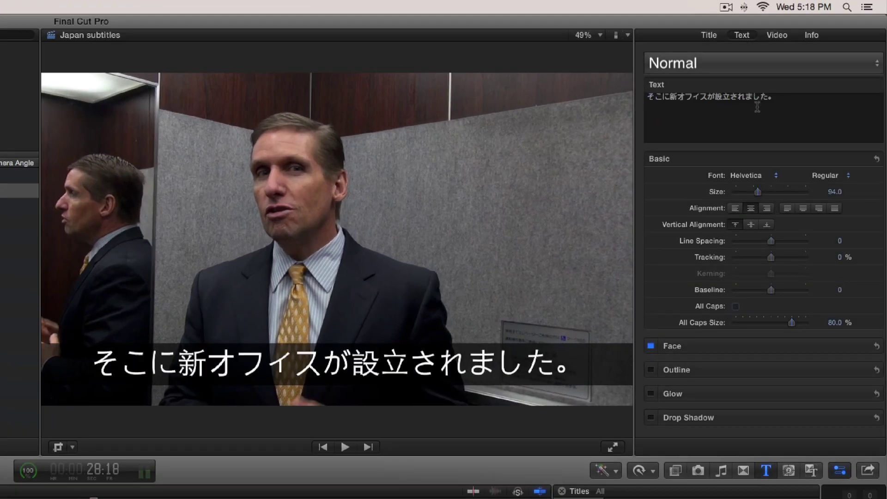